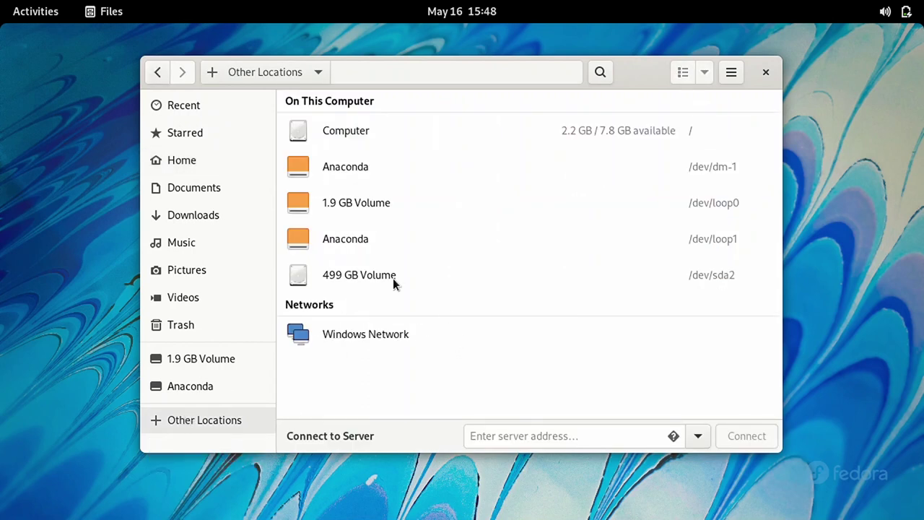
- Mount the 499 GB Volume by authenticating, and open its home folder to look through the stored files
left_click(353, 274)
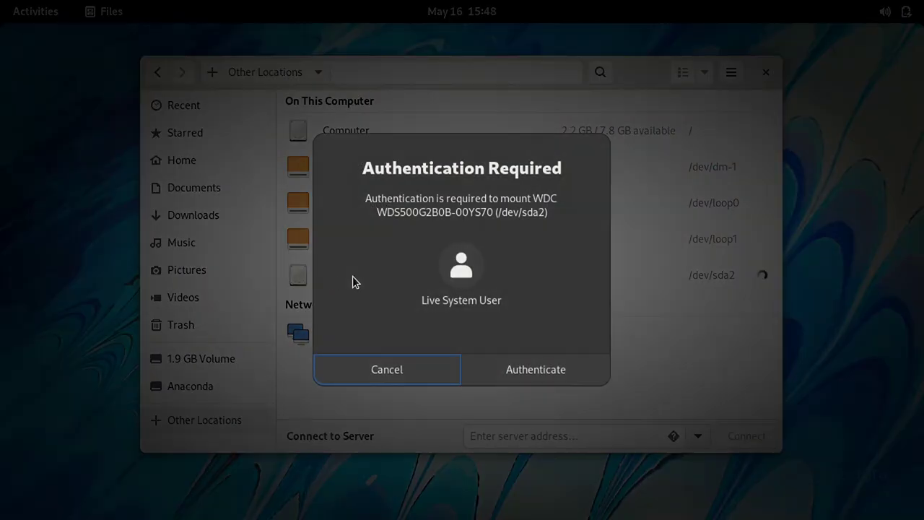
left_click(532, 369)
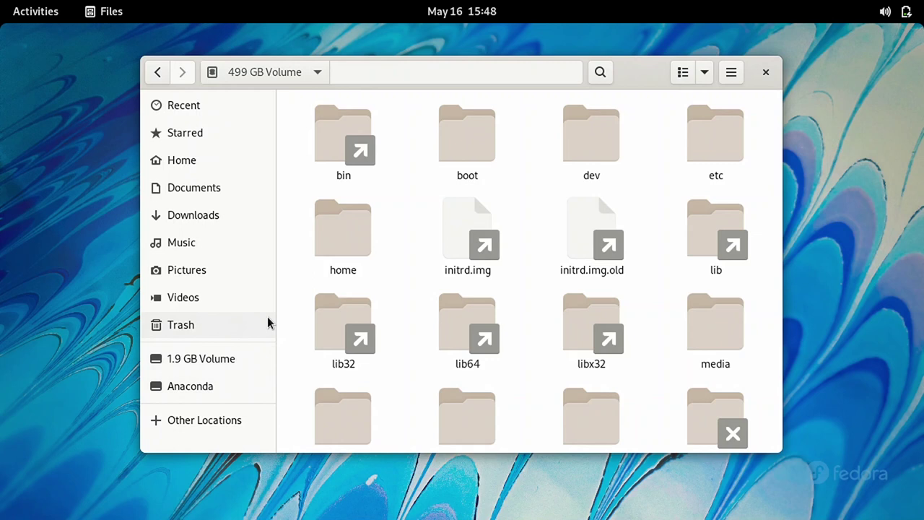
left_click_drag(411, 72, 313, 54)
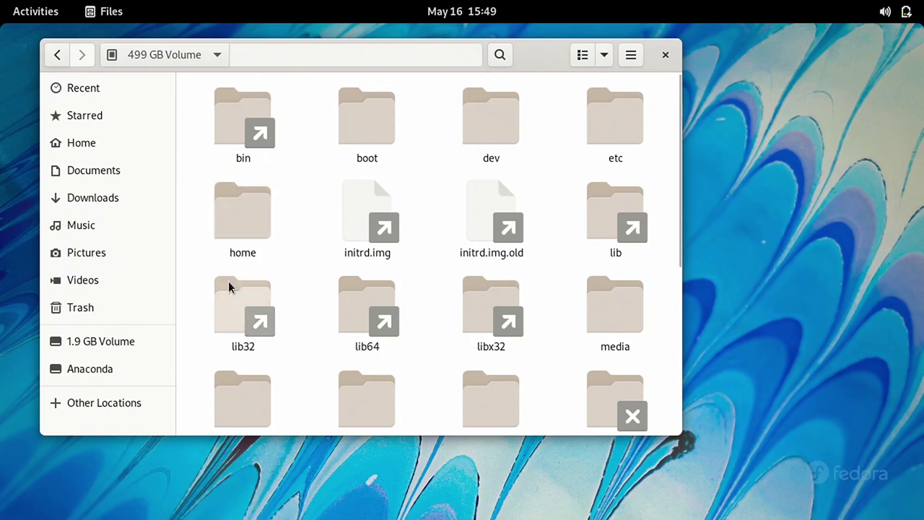
left_click(245, 224)
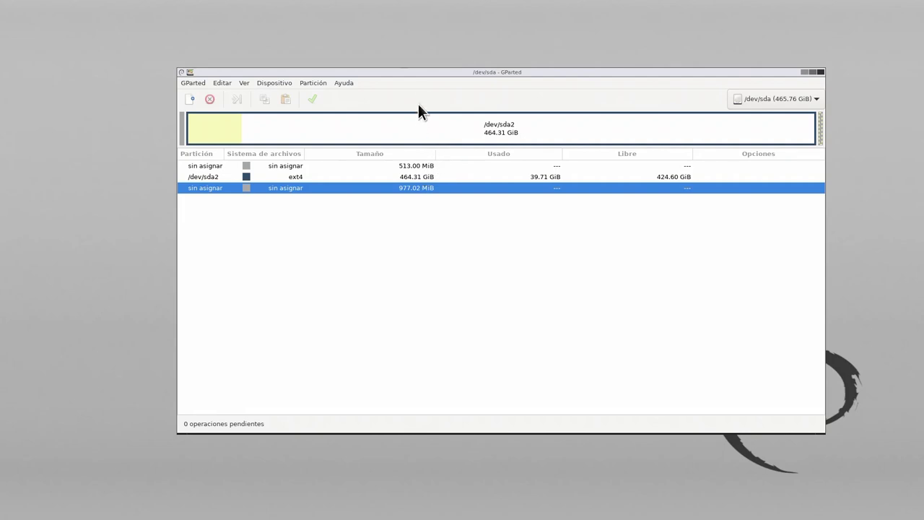
- Delete the ext4 partition /dev/sda2, apply the pending operation and dismiss the completion report
left_click_drag(425, 72, 510, 126)
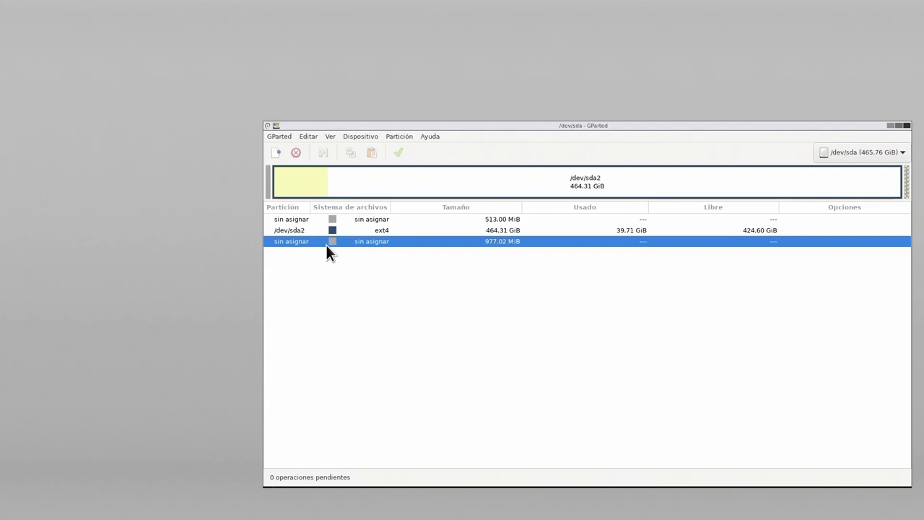
left_click(292, 231)
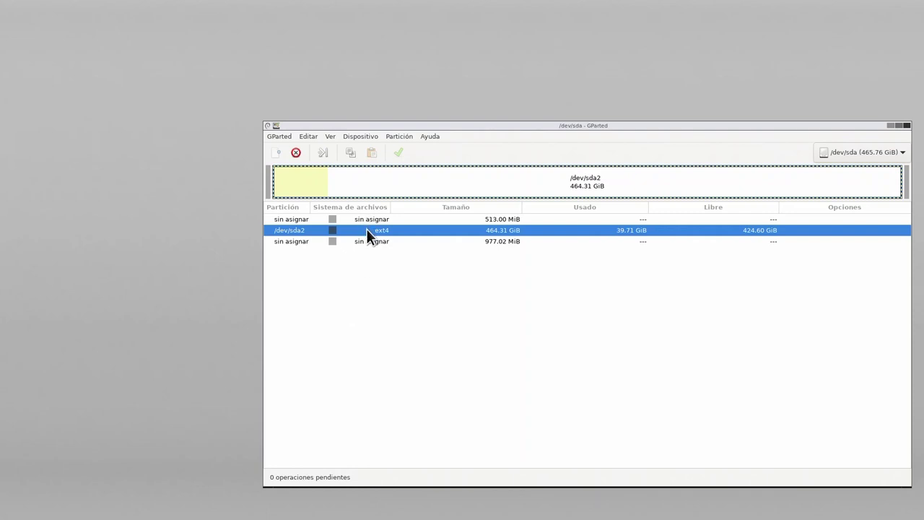
right_click(307, 230)
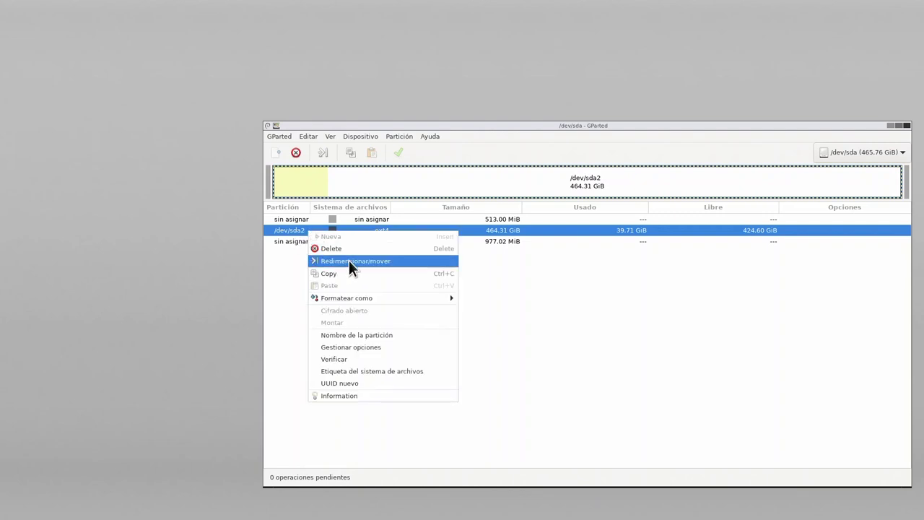
left_click(341, 249)
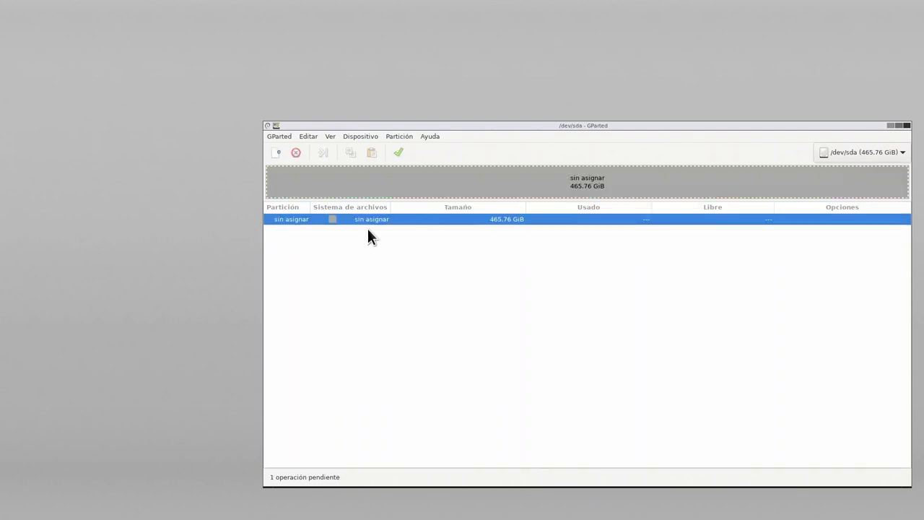
left_click(397, 153)
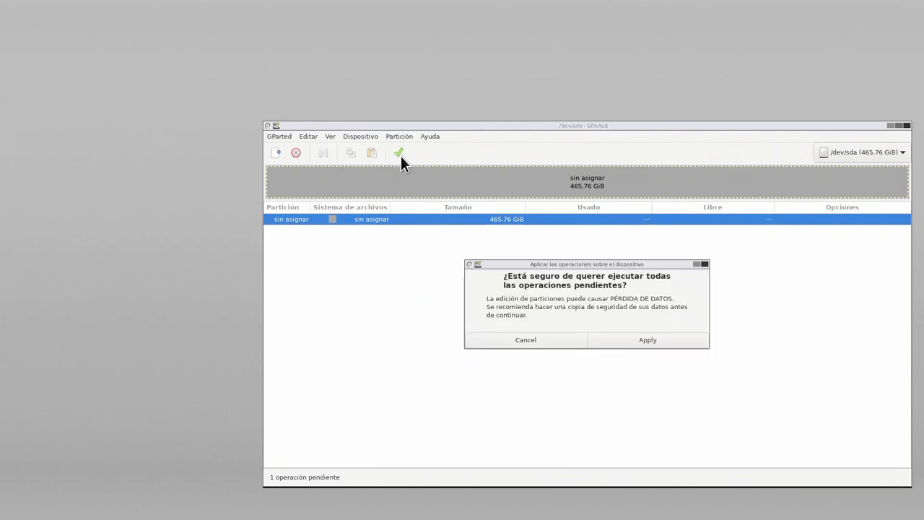
left_click(646, 339)
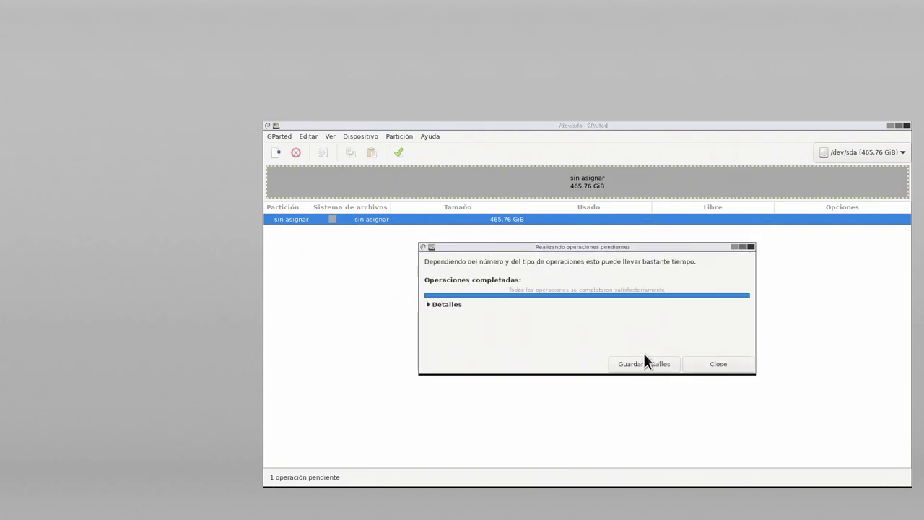
left_click(717, 364)
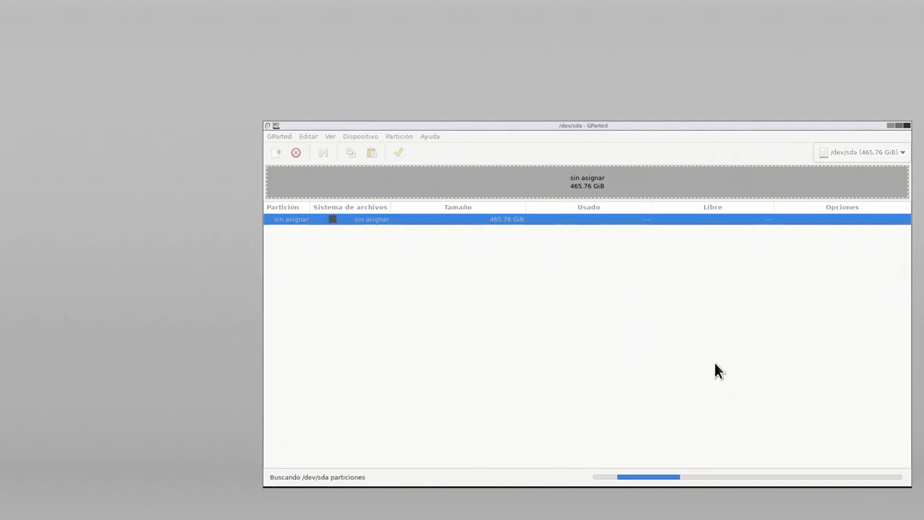
- Maximize the partition editor, choose /dev/sda from the device list and close the editor
left_click(899, 125)
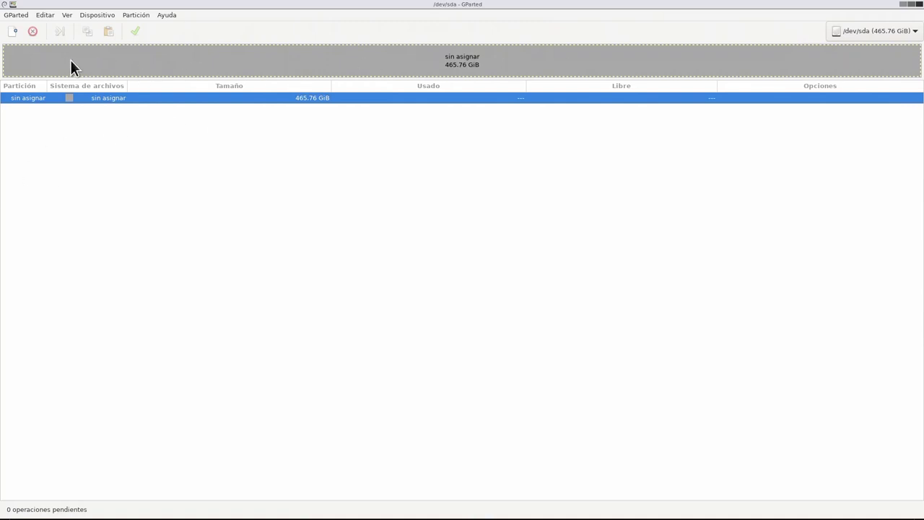
left_click(9, 16)
mouse_move(43, 43)
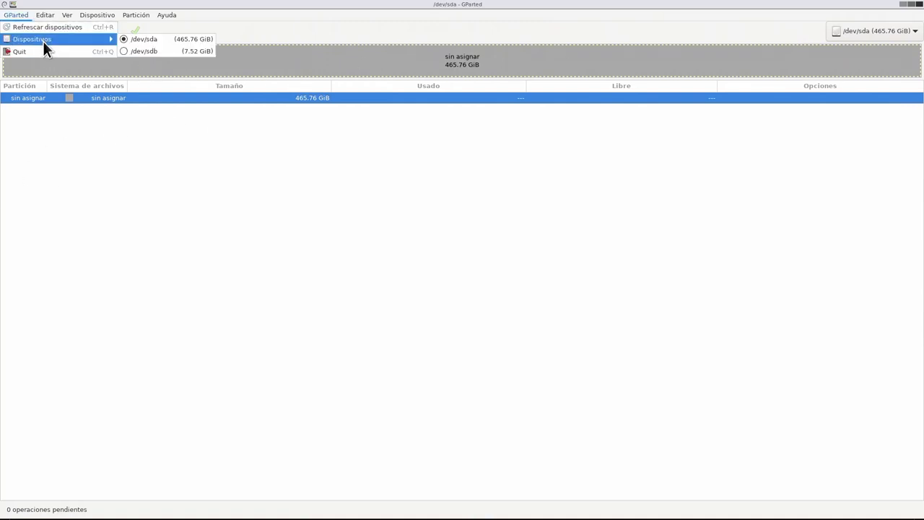
left_click(163, 38)
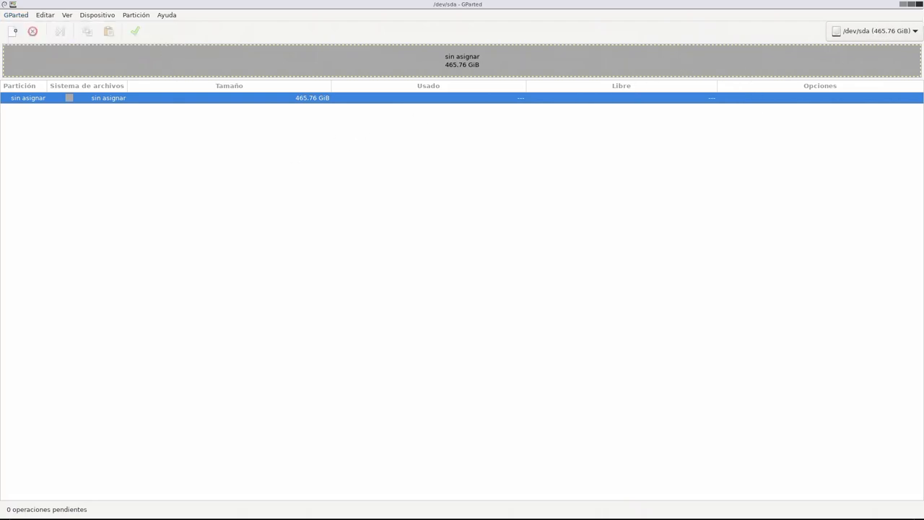
left_click(920, 6)
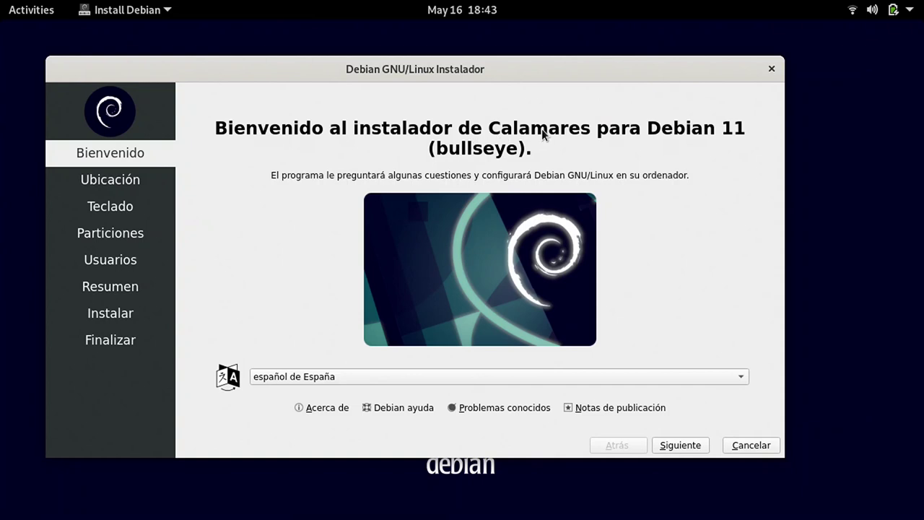
- Accept español de España, the Europe/Madrid location and the Spanish keyboard with the Catalan variant in the Debian installer
left_click(675, 445)
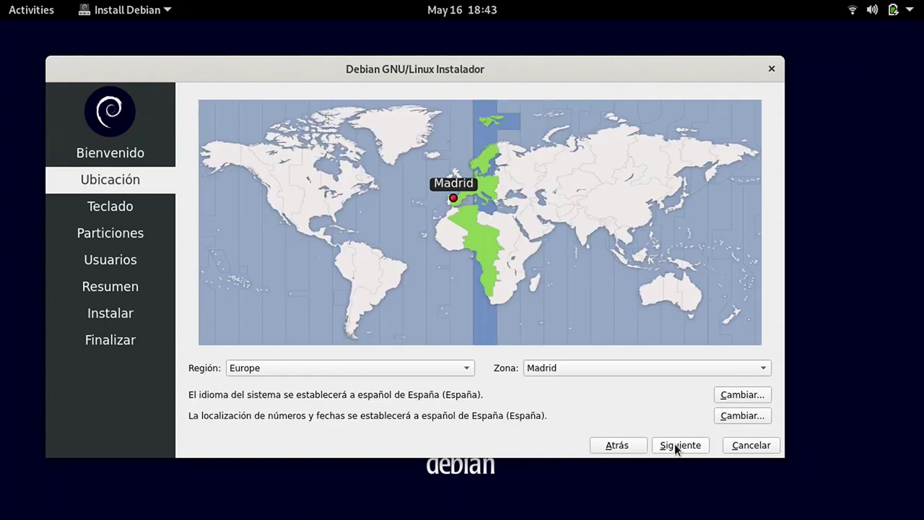
left_click(677, 445)
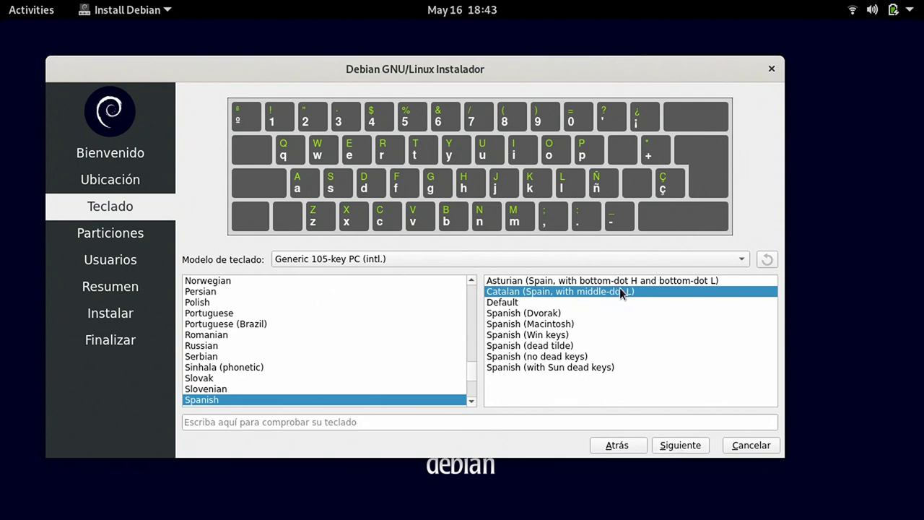
left_click(674, 448)
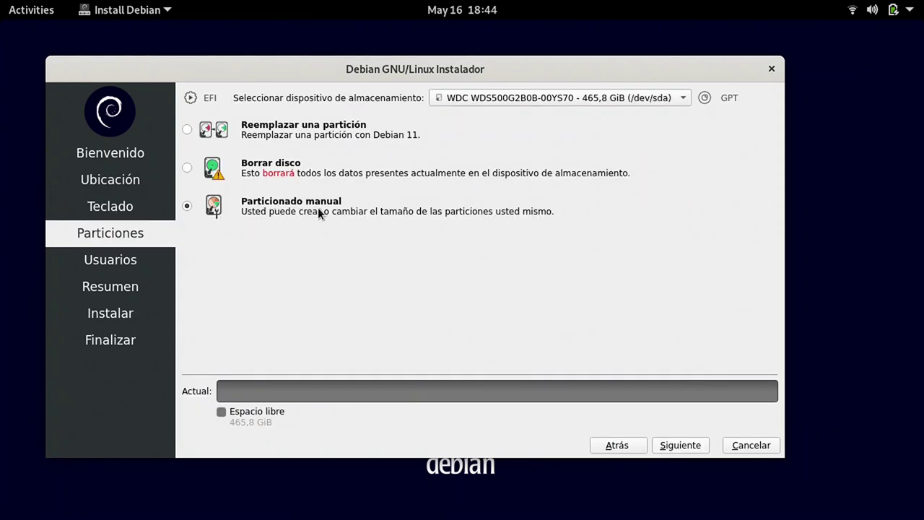
- Preview the Borrar disco partition layout, switch to Particionado manual and continue to the partition list
left_click(186, 169)
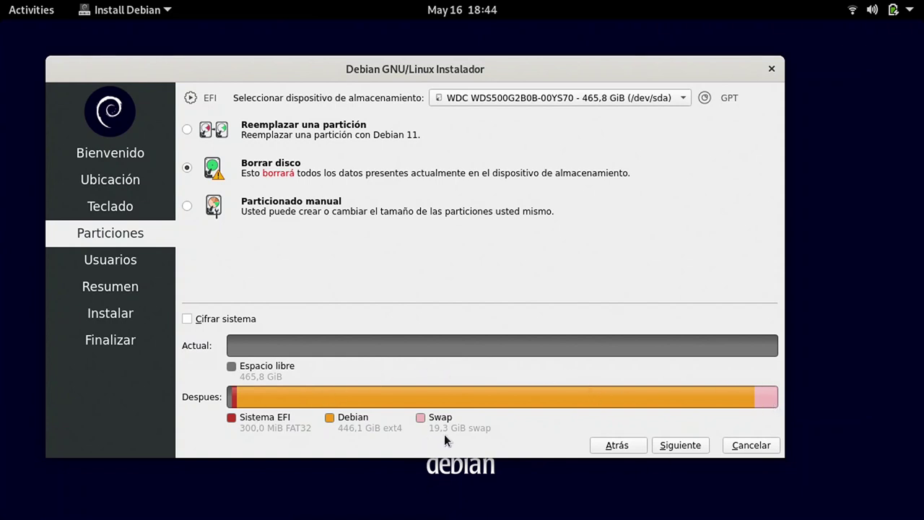
mouse_move(443, 432)
left_click(187, 210)
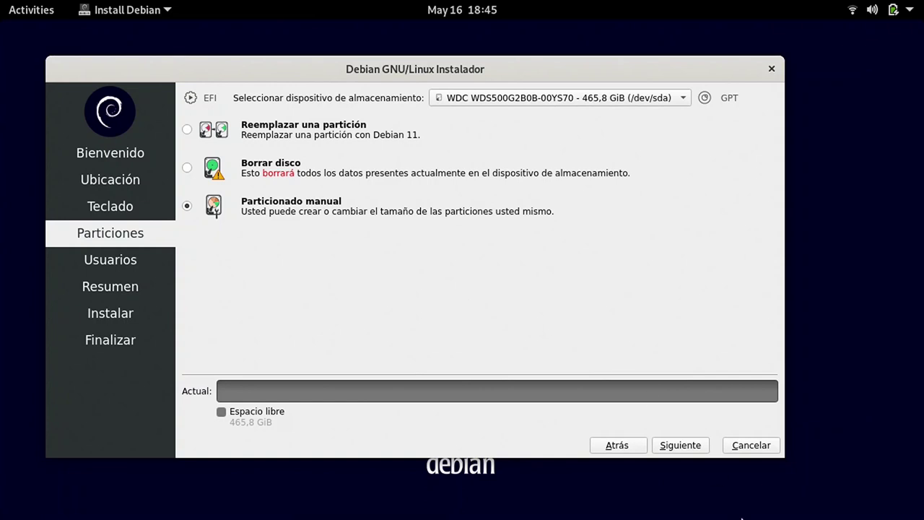
left_click(679, 445)
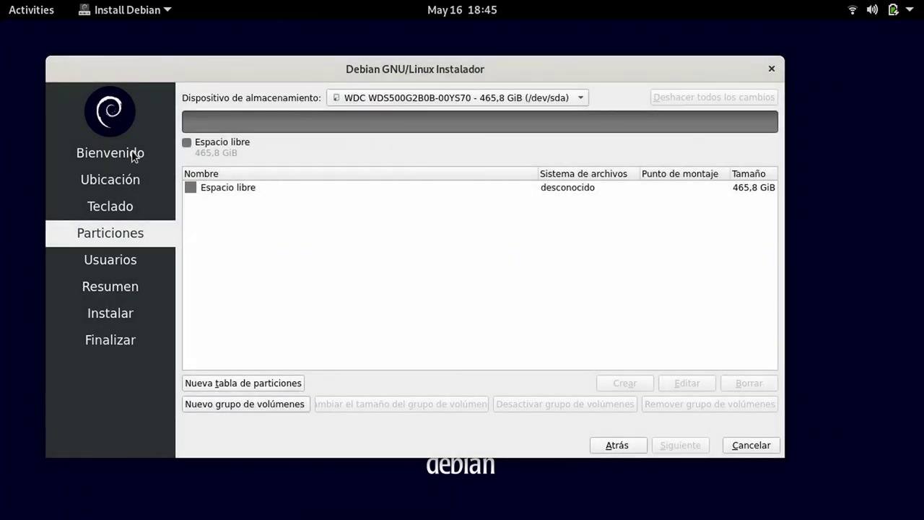
- Start a new partition in the disk's free space and set its size to 300 MiB
left_click(194, 187)
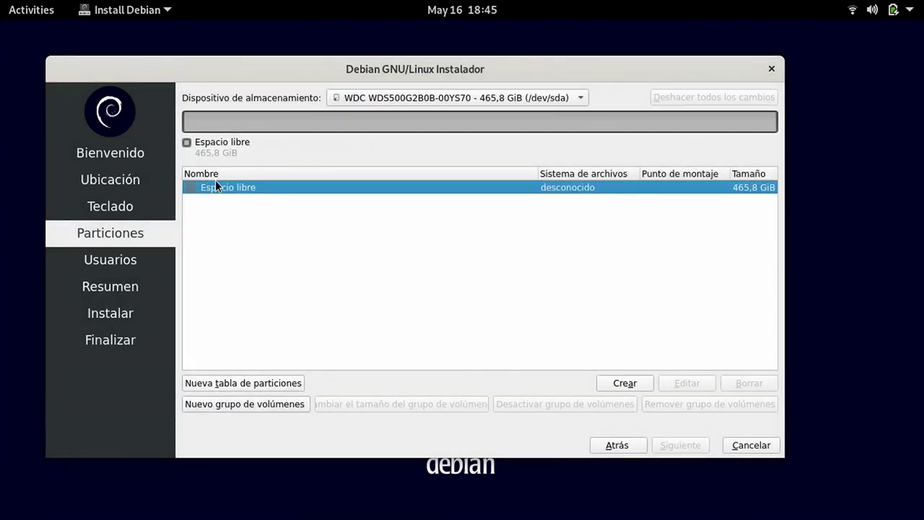
left_click(621, 384)
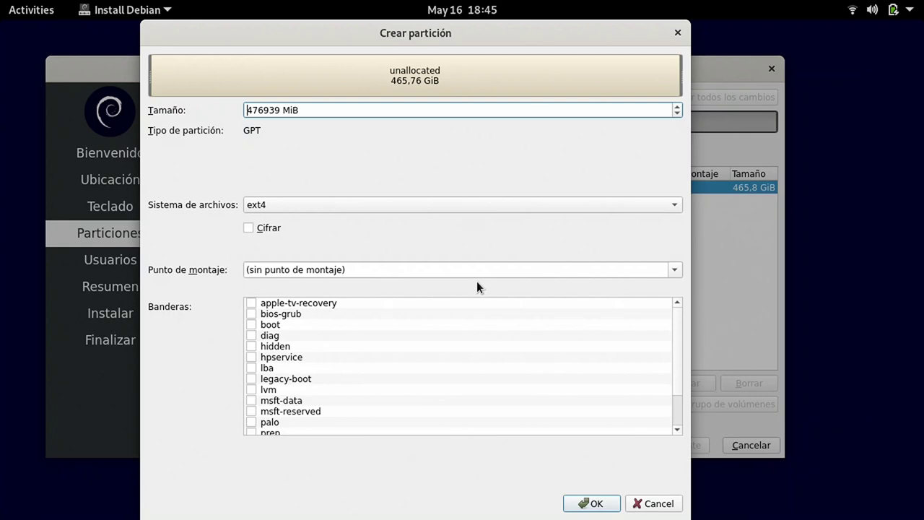
type("300")
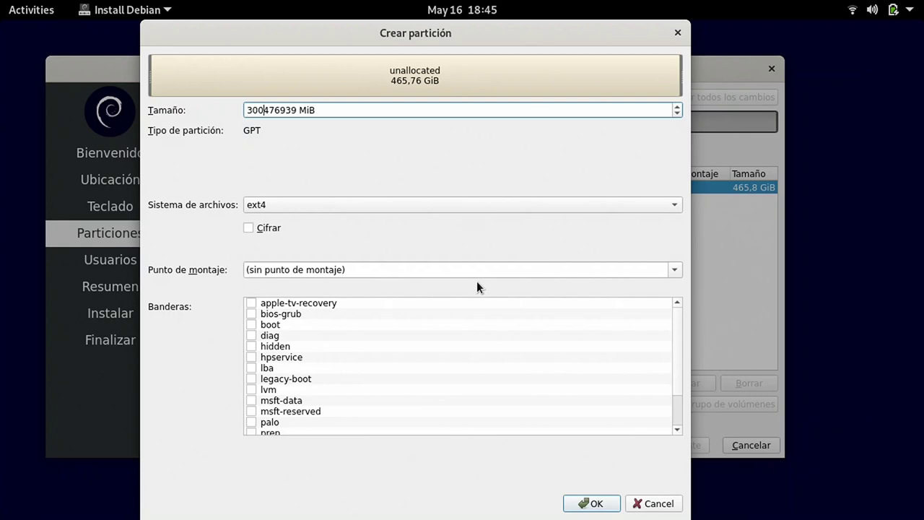
key("Delete")
key("Delete")
key("Delete")
key("Delete")
key("Delete")
key("Delete")
- Give the new partition the fat32 file system, mount point /boot/efi and the boot flag, and create it
left_click(665, 205)
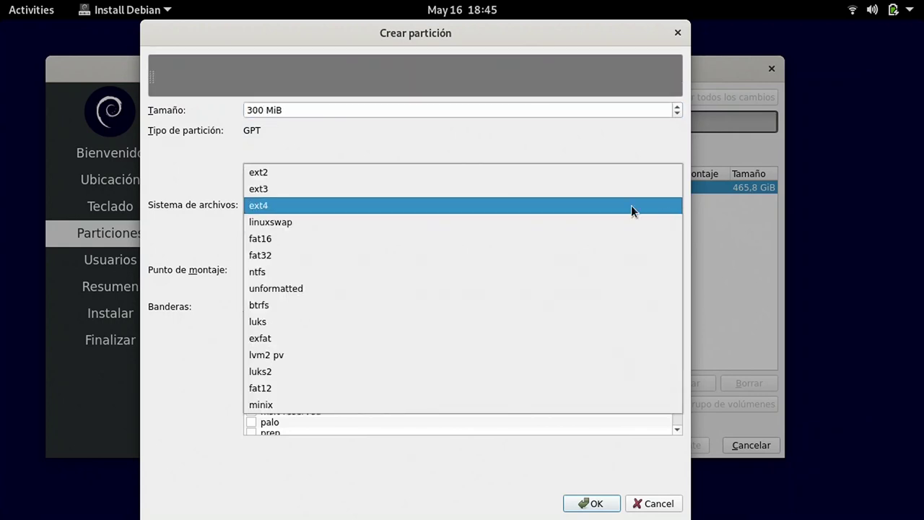
left_click(270, 259)
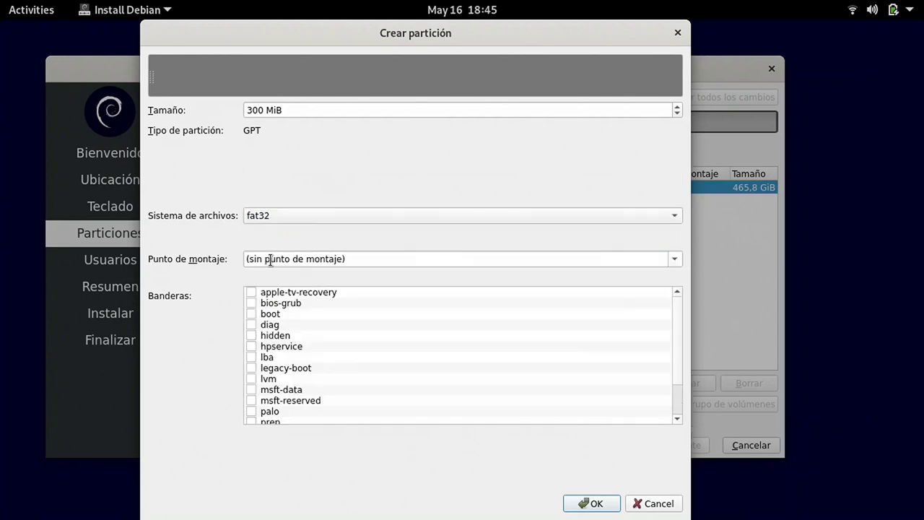
left_click(674, 260)
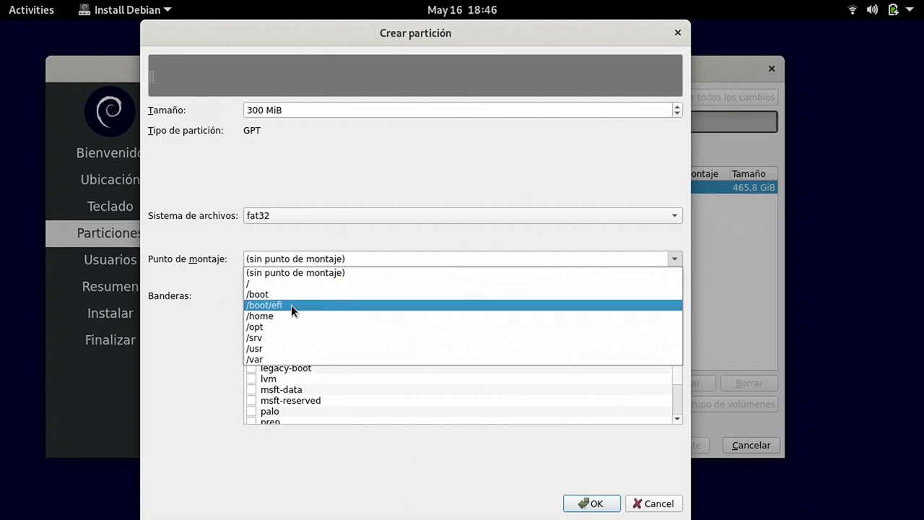
left_click(283, 304)
scroll(389, 358, "down", 2)
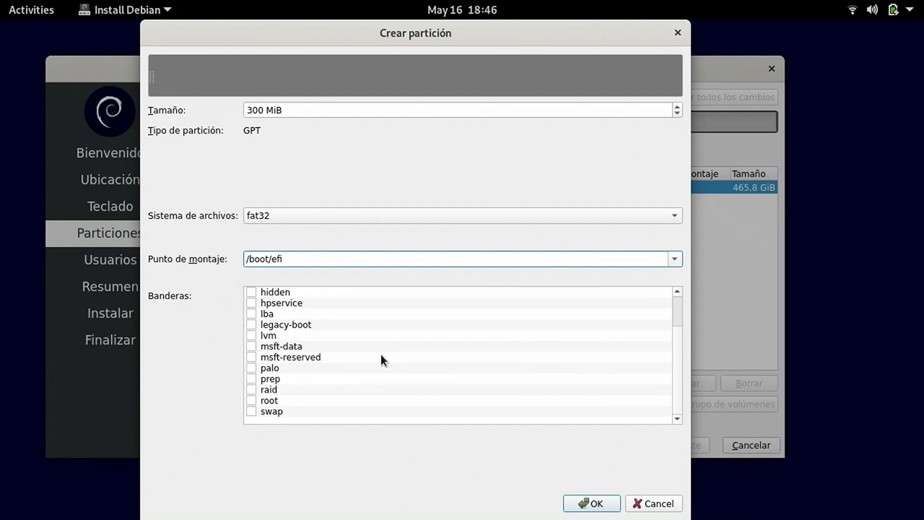
scroll(326, 383, "up", 2)
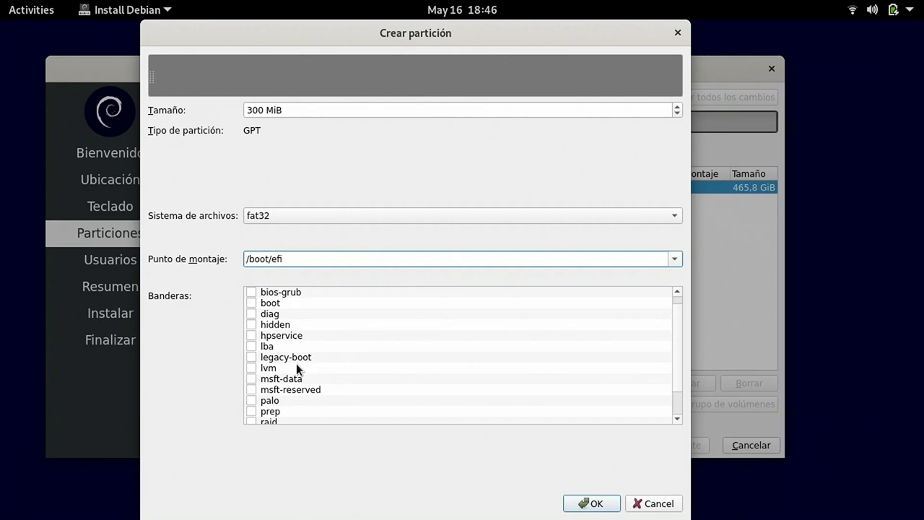
scroll(296, 364, "up", 1)
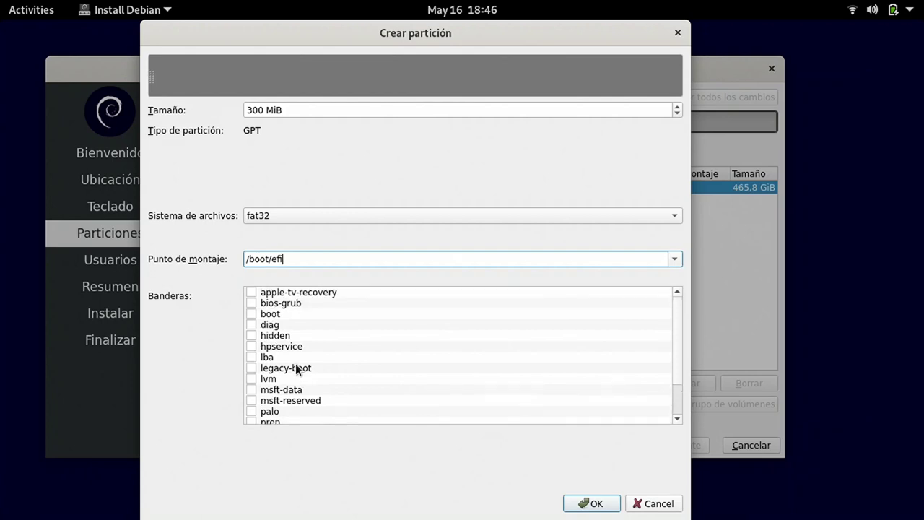
left_click(251, 314)
left_click(592, 503)
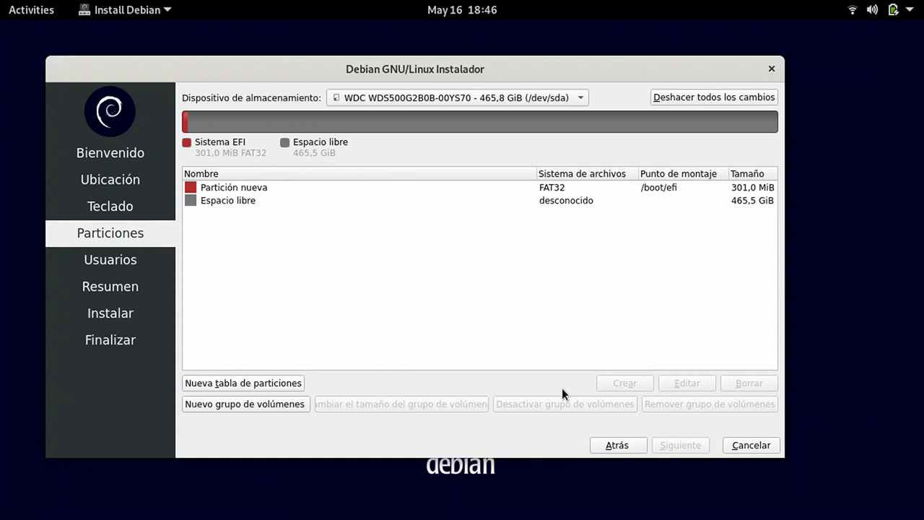
- Start another partition in the remaining free space and set its size to 100000 MiB
left_click(205, 202)
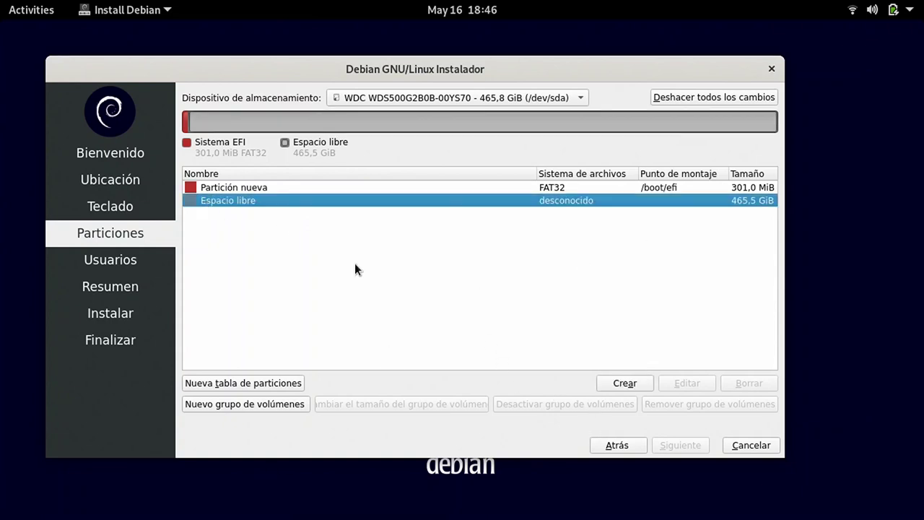
left_click(623, 381)
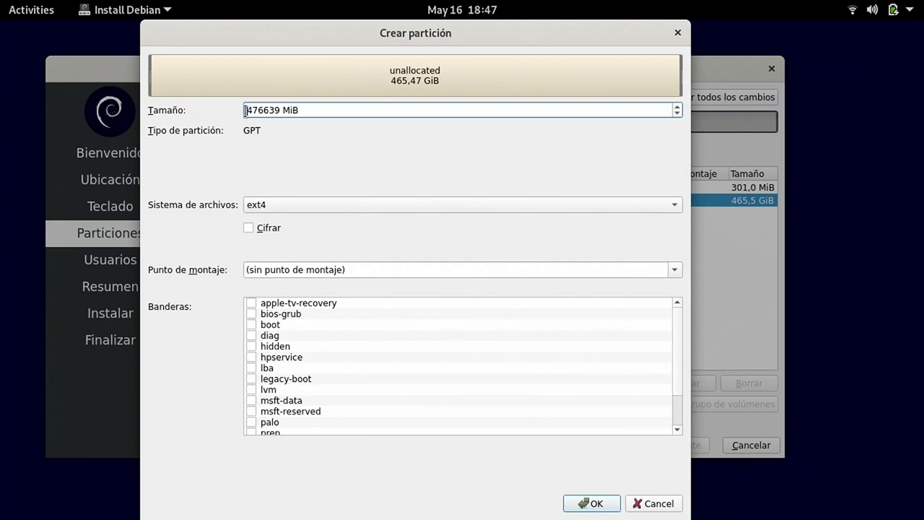
left_click_drag(280, 110, 237, 111)
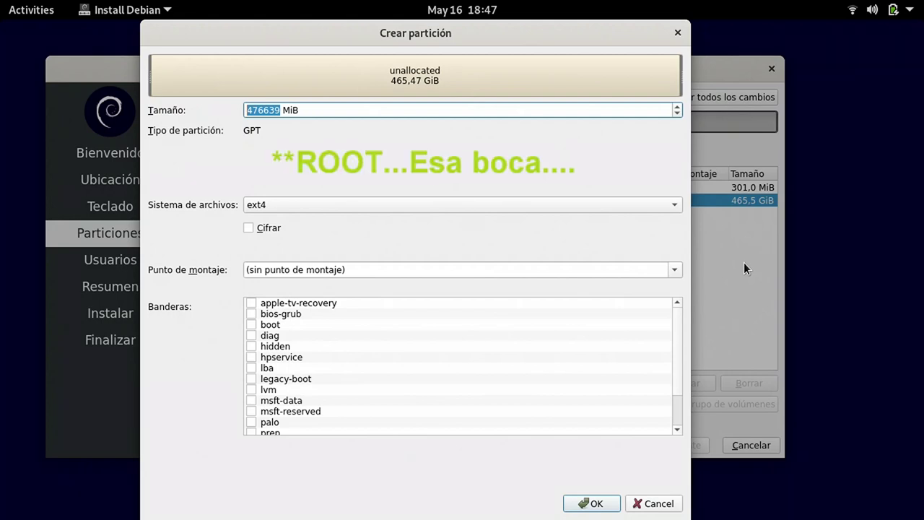
type("1")
type("00000")
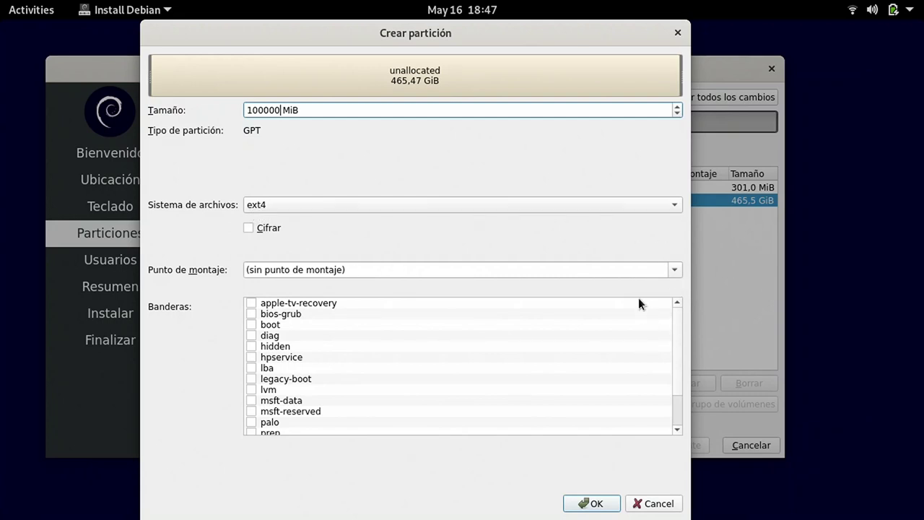
- Assign the mount point / to the 100000 MiB ext4 partition without setting any flags, and create it
left_click(672, 270)
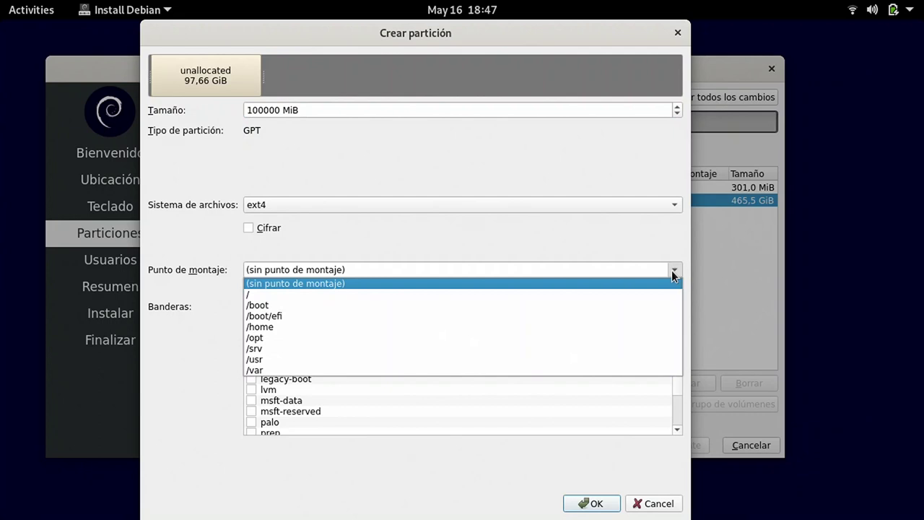
left_click(254, 296)
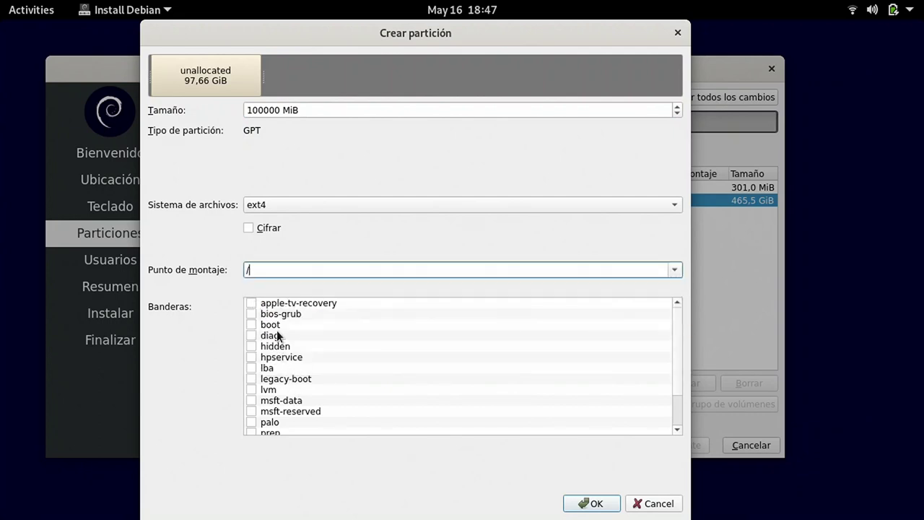
scroll(271, 334, "down", 2)
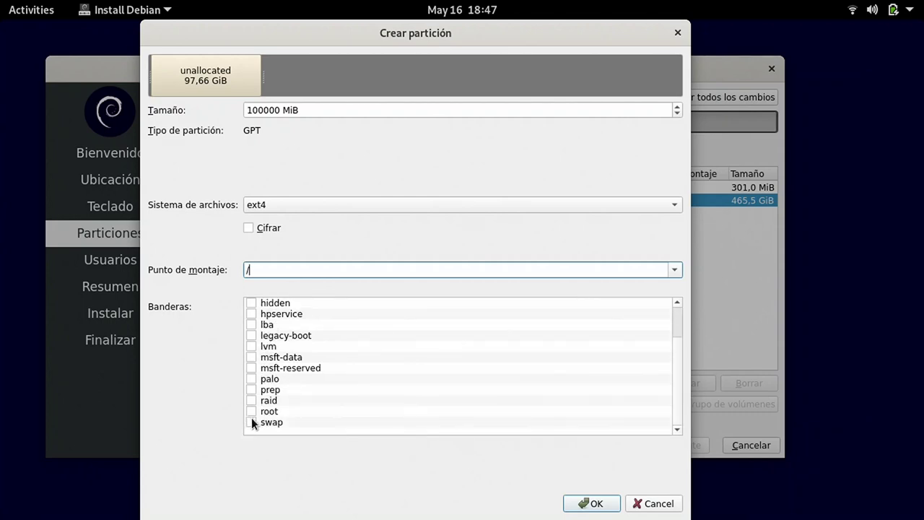
key("Return")
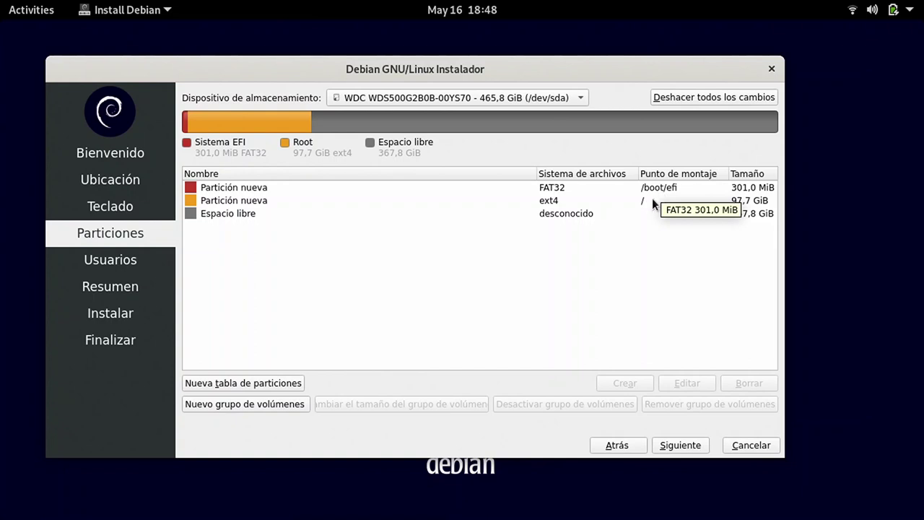
- Create an ext4 partition mounted at /home in all the remaining free space, and continue the installation
left_click(220, 214)
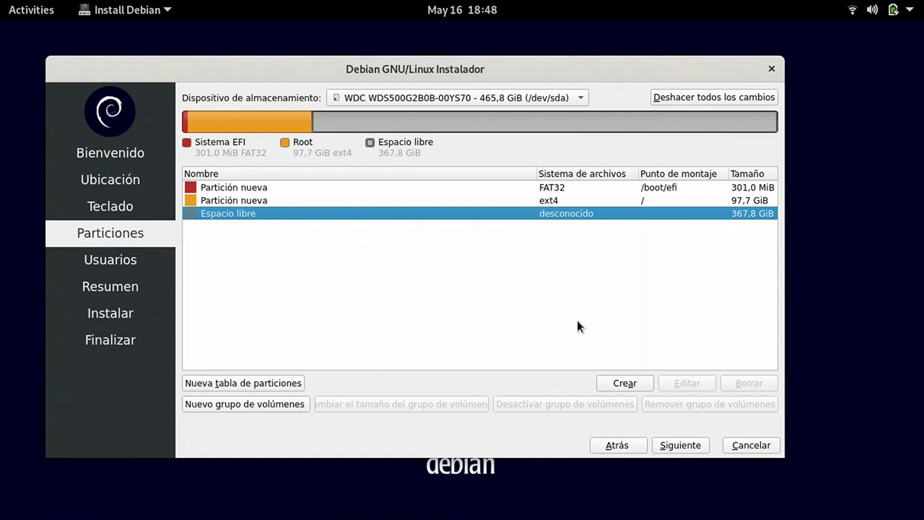
left_click(610, 389)
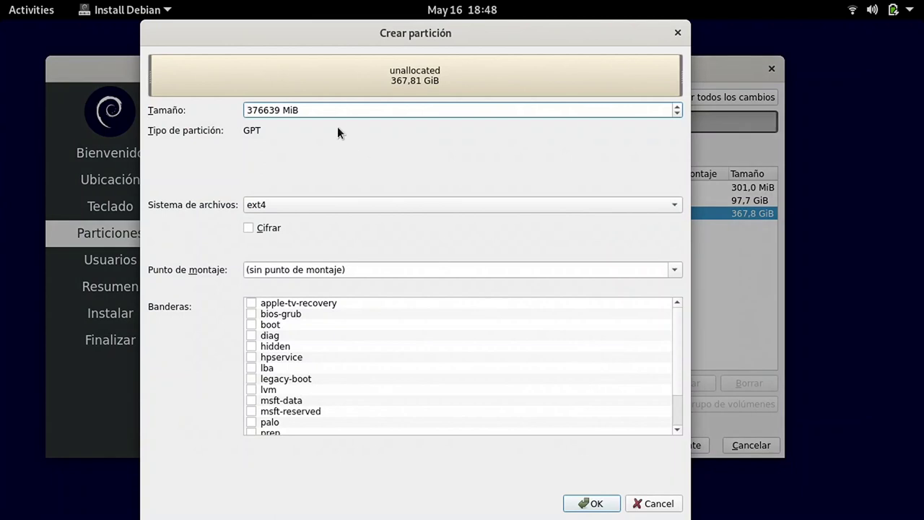
left_click(296, 269)
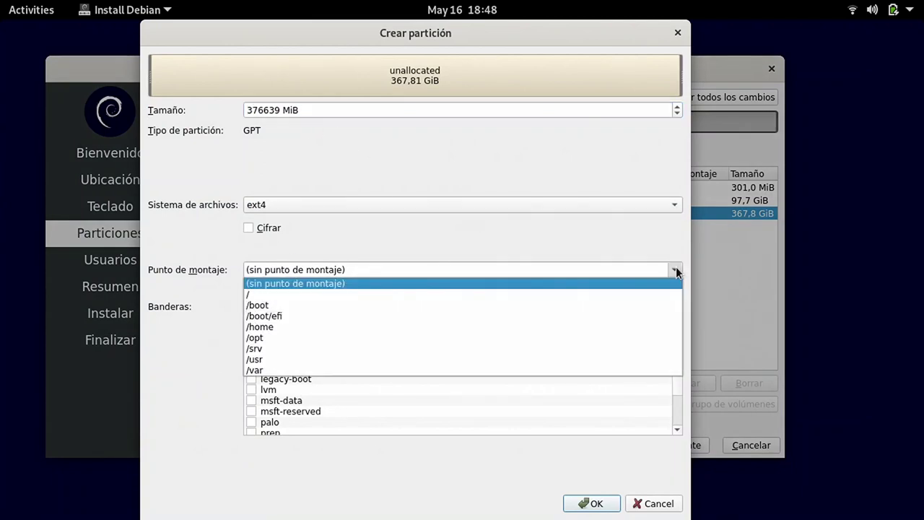
left_click(261, 327)
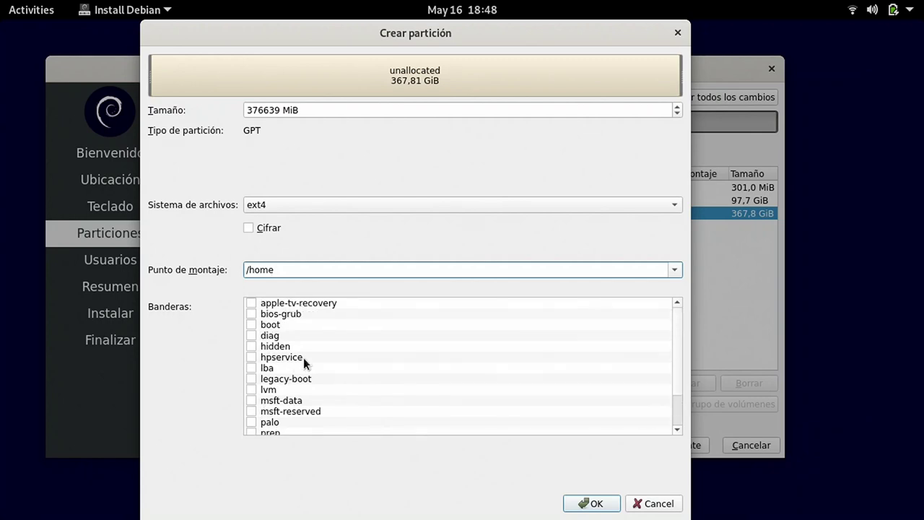
scroll(315, 350, "down", 1)
scroll(316, 348, "down", 1)
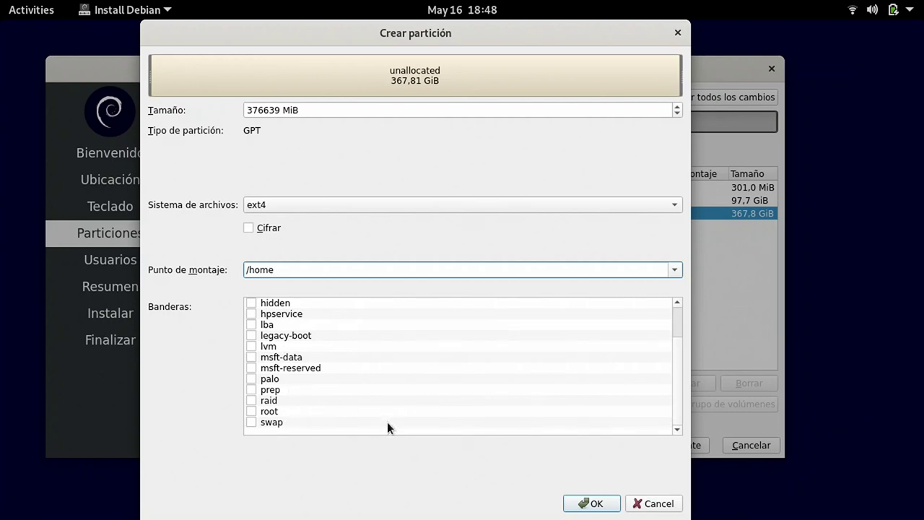
left_click(596, 504)
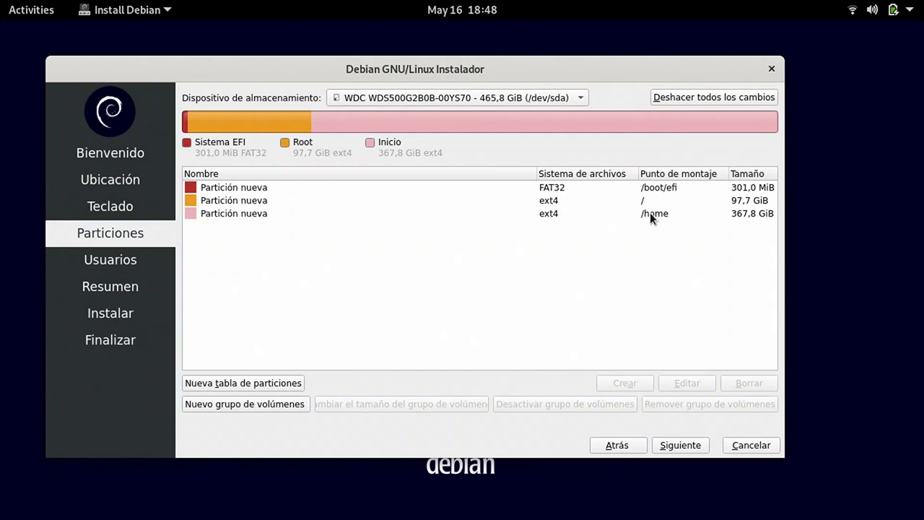
left_click(679, 446)
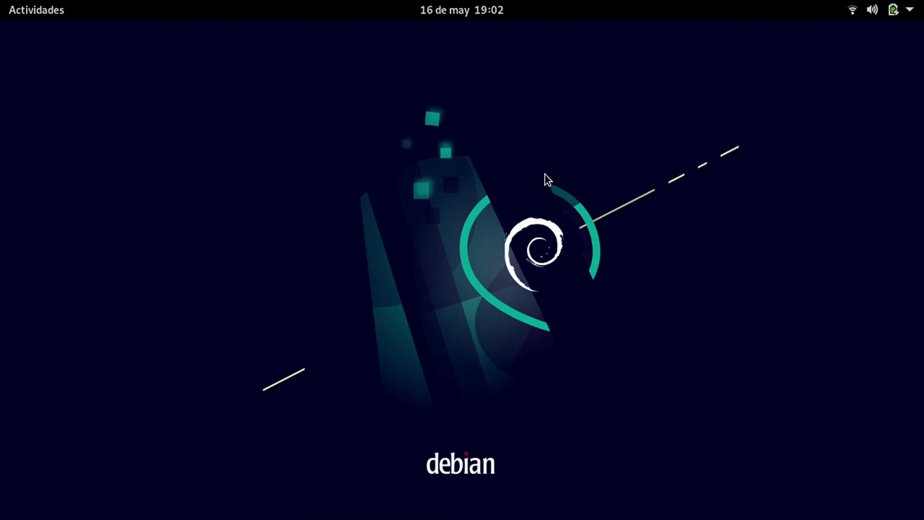
- Open Discos from the Utilidades applications, examine the partition layout of the 500 GB disk, and close it
left_click(34, 13)
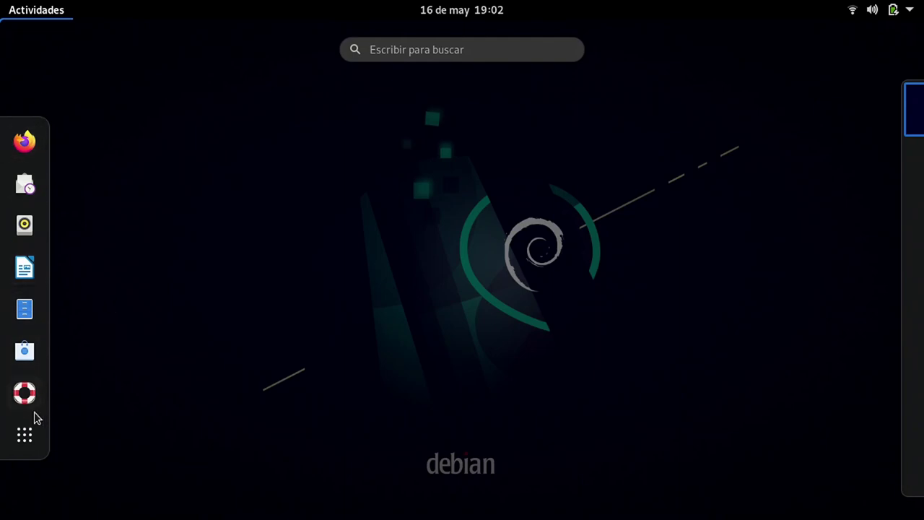
left_click(25, 433)
left_click(725, 456)
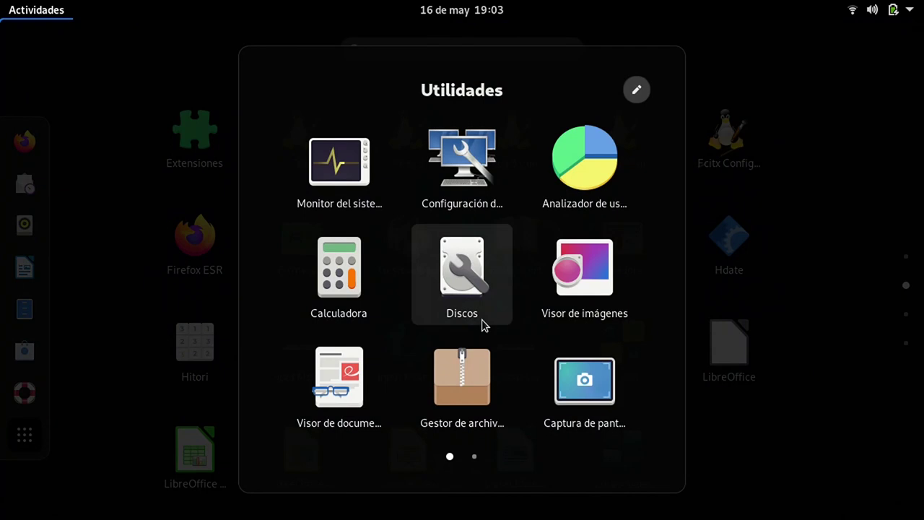
left_click(465, 280)
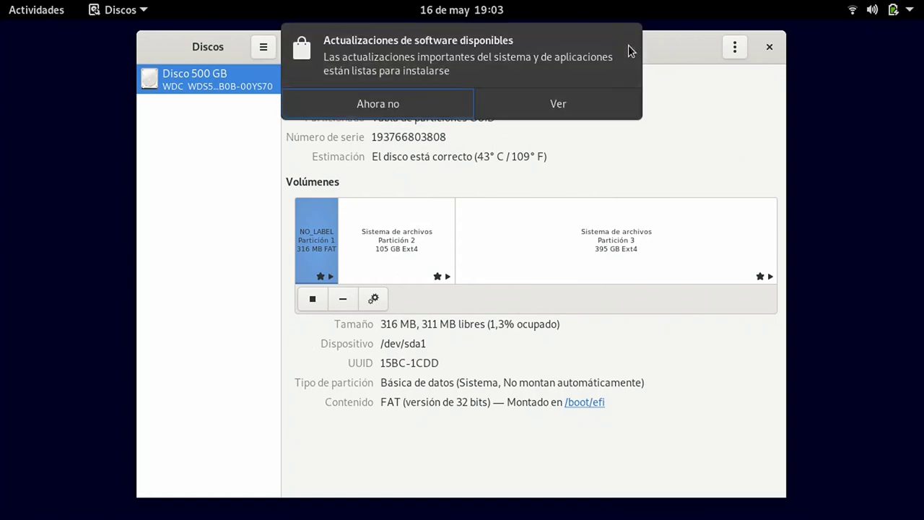
left_click(626, 42)
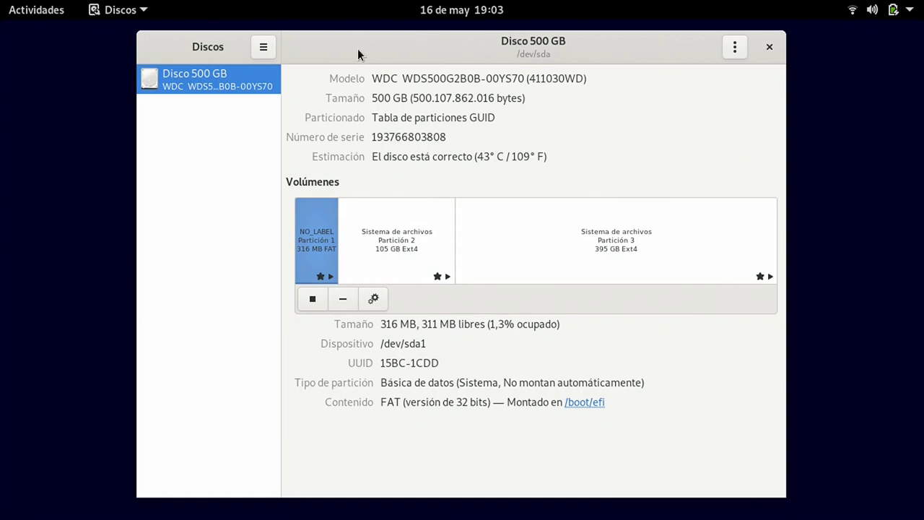
left_click_drag(358, 49, 290, 48)
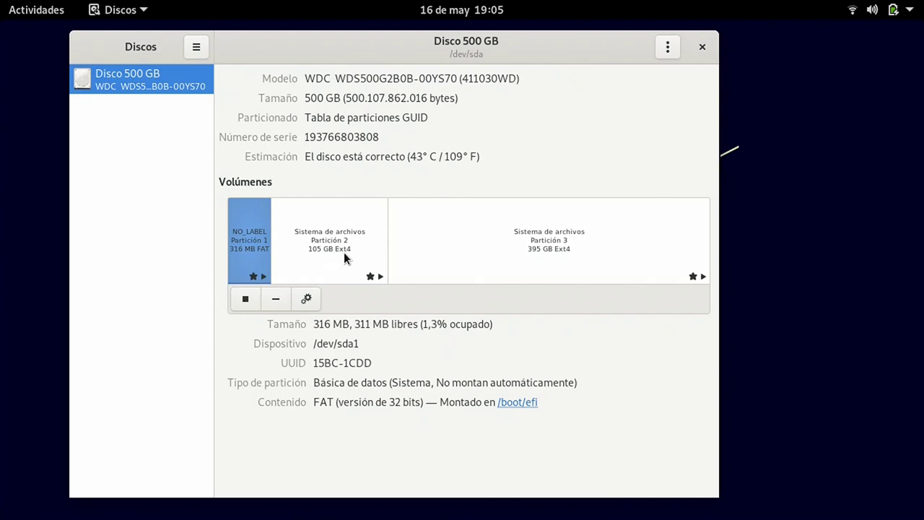
left_click(701, 46)
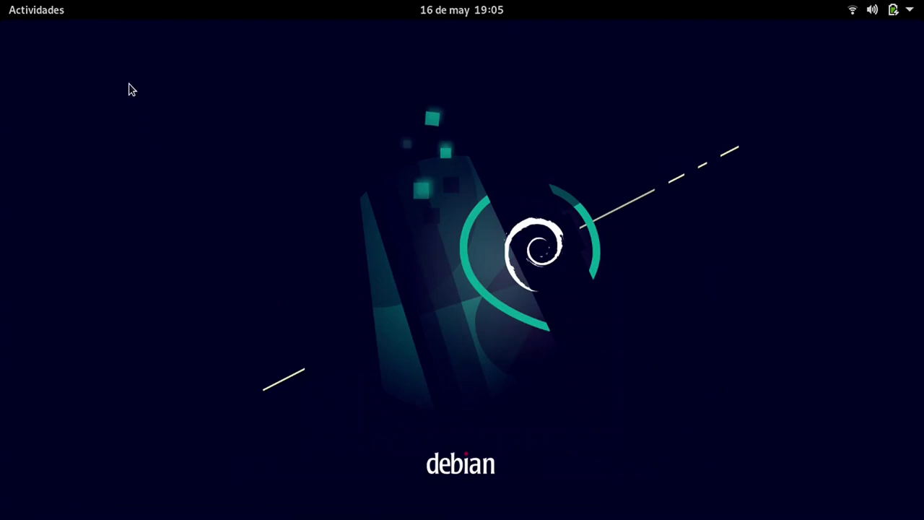
- Open Archivos, view the folders at the root of Equipo through Otras ubicaciones, and close the window
left_click(36, 15)
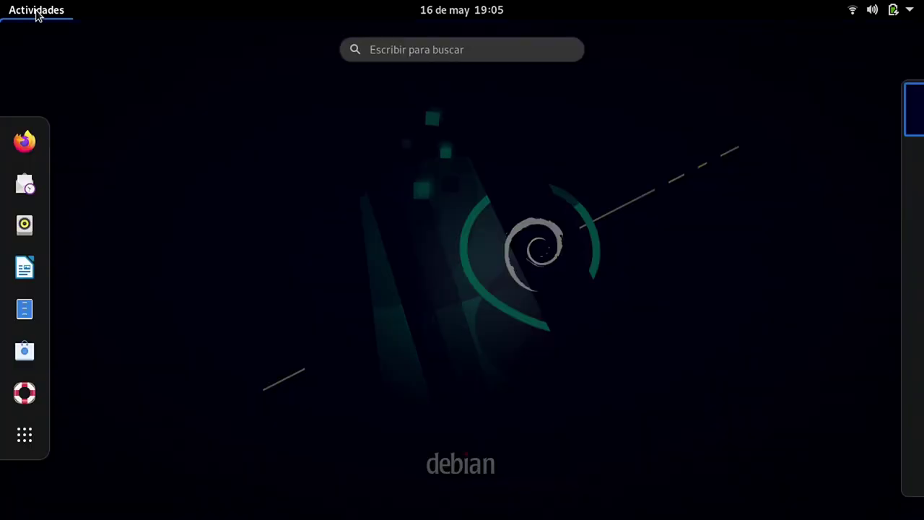
left_click(24, 310)
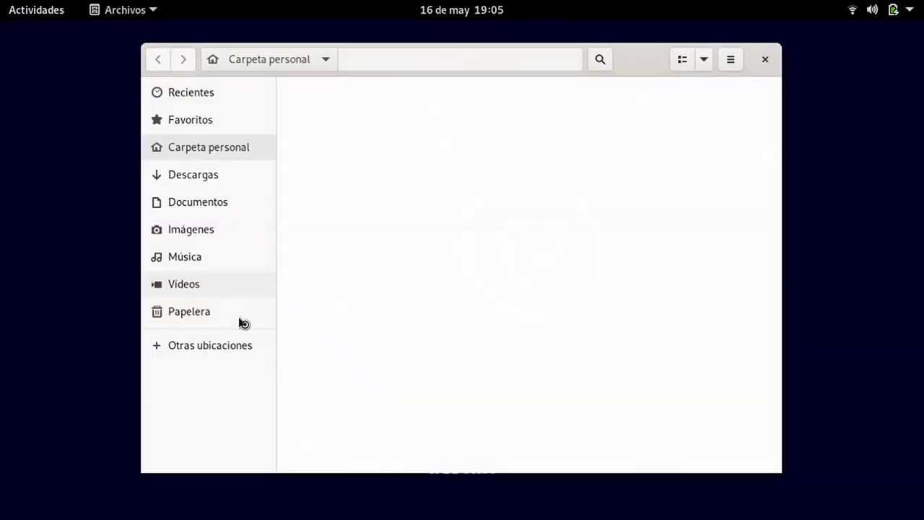
left_click(185, 345)
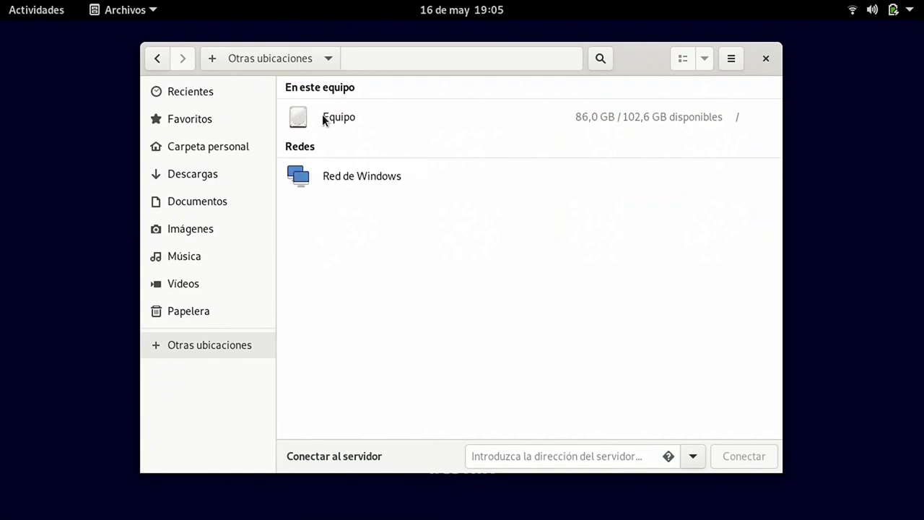
left_click(303, 117)
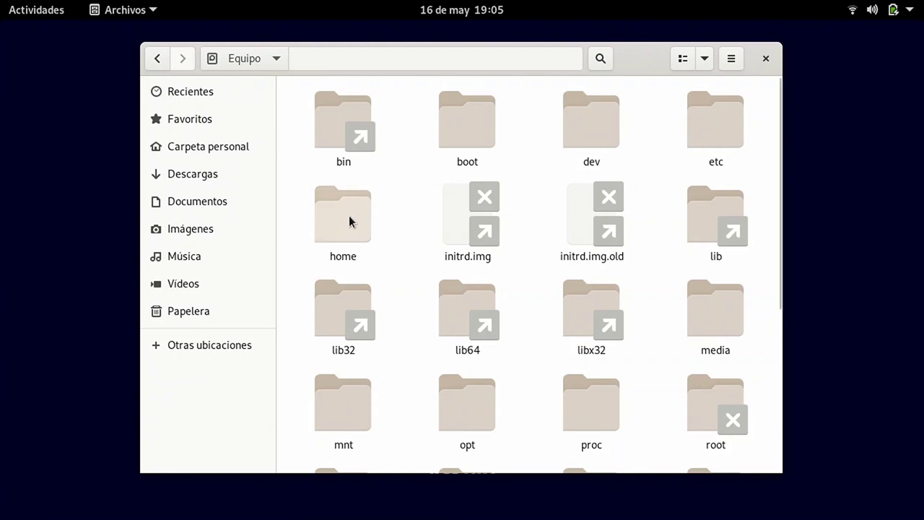
left_click(766, 58)
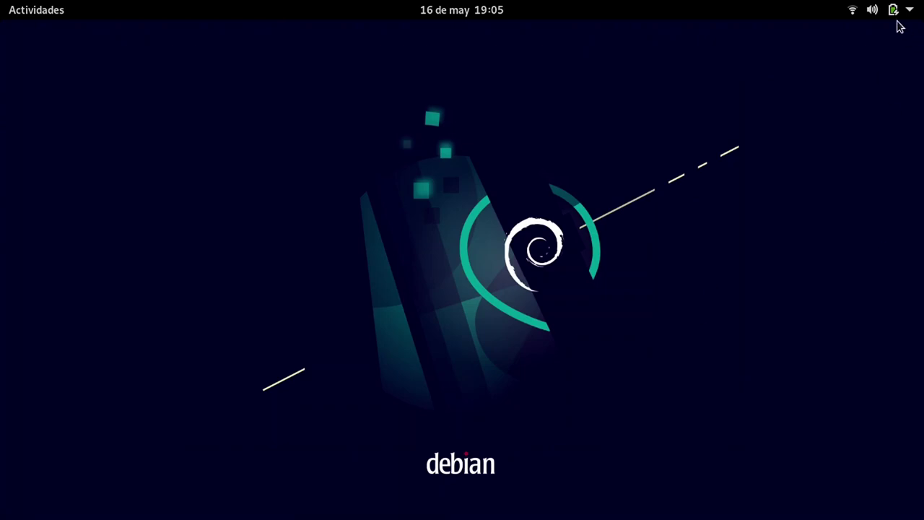